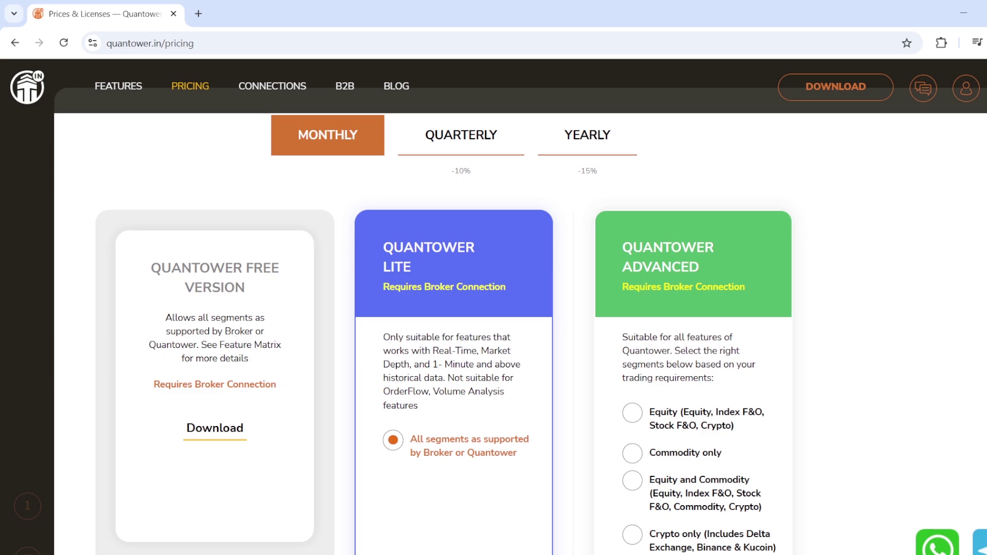
Scroll the Quantower pricing page up and down to find the plan cards
scroll(520, 308, down, 5)
scroll(520, 308, up, 2)
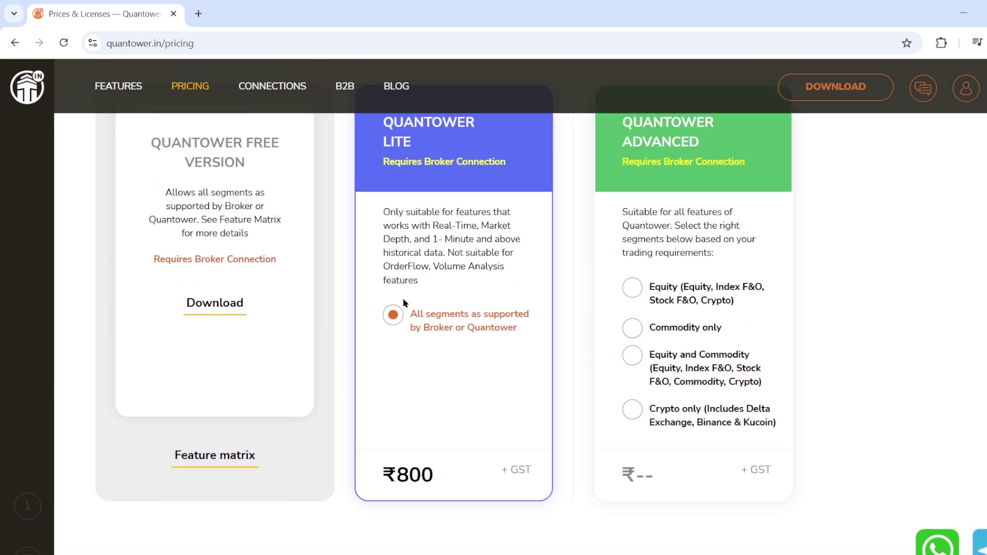
scroll(453, 309, down, 10)
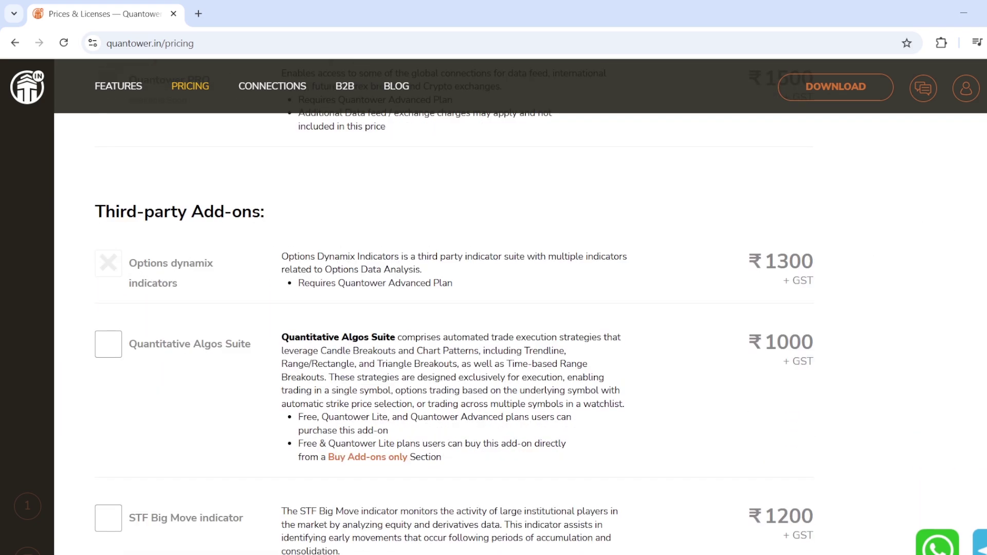
scroll(454, 308, up, 10)
Choose Equity on the Advanced plan and tick the Options dynamix indicators add-on
click(631, 238)
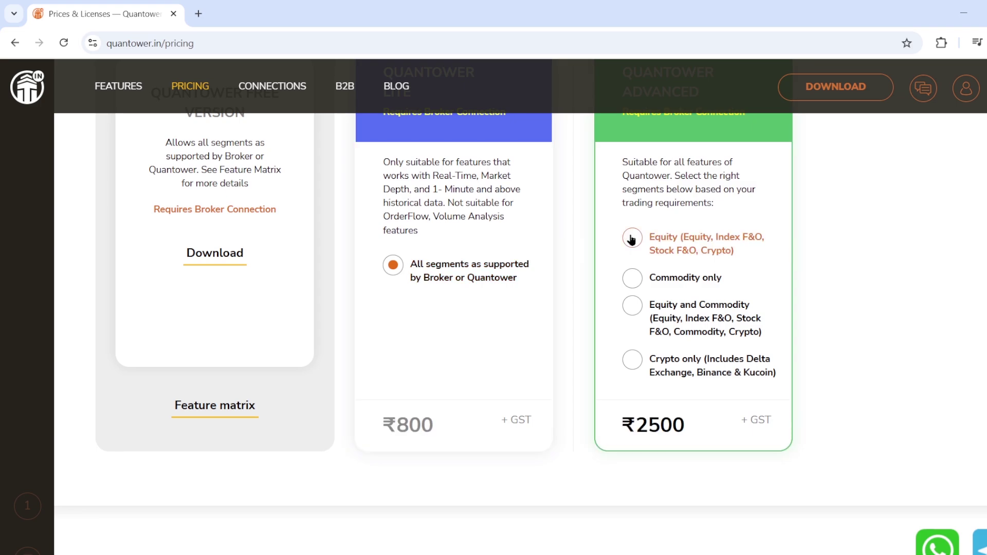
scroll(335, 271, down, 10)
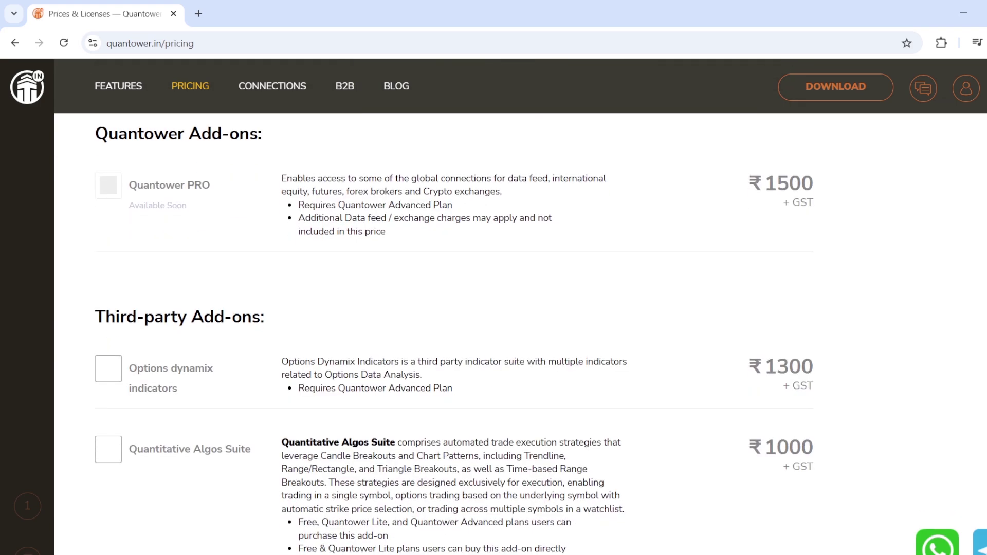
click(104, 317)
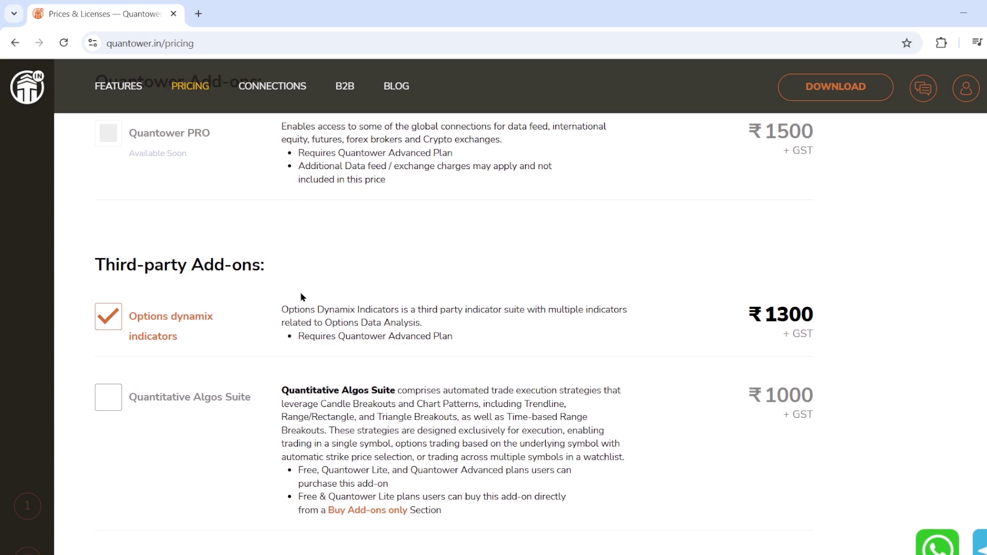
Highlight the add-on's Advanced Plan requirement and check the ₹3800 order total
drag(298, 339, 447, 348)
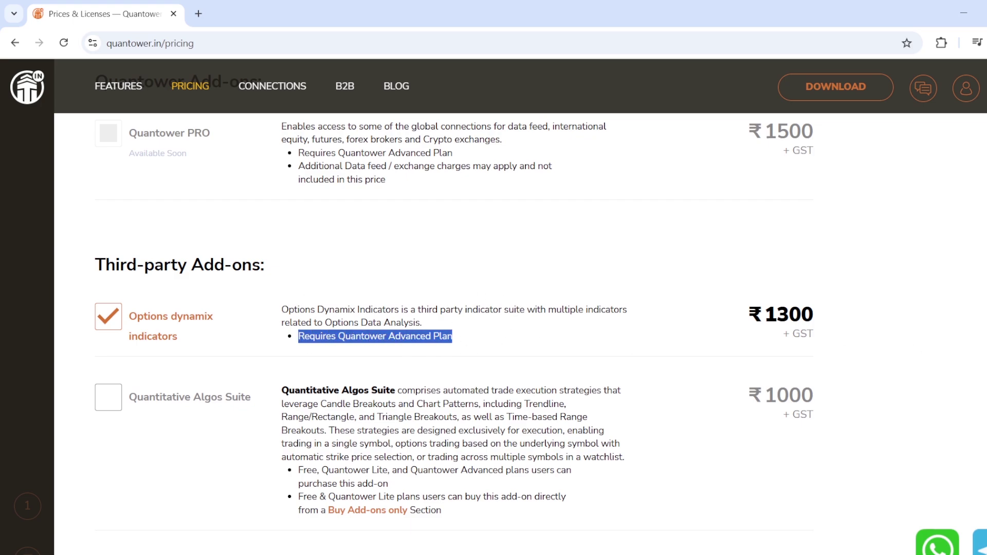
scroll(493, 308, down, 10)
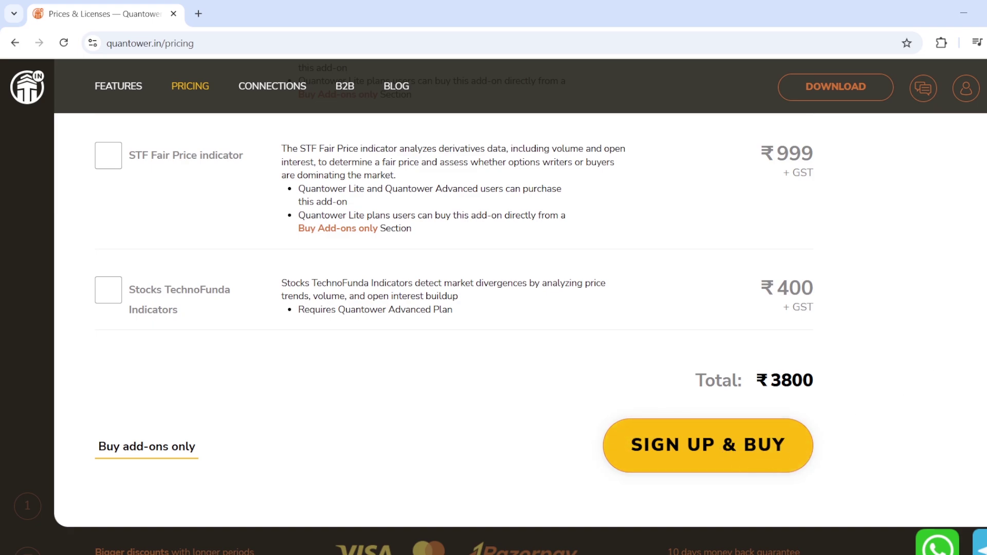
scroll(493, 309, up, 15)
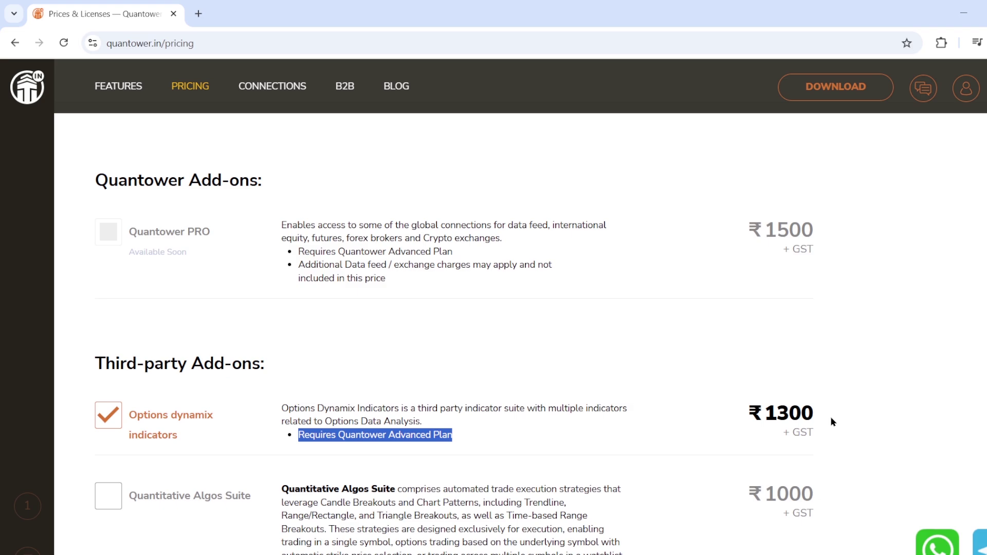
scroll(460, 258, up, 15)
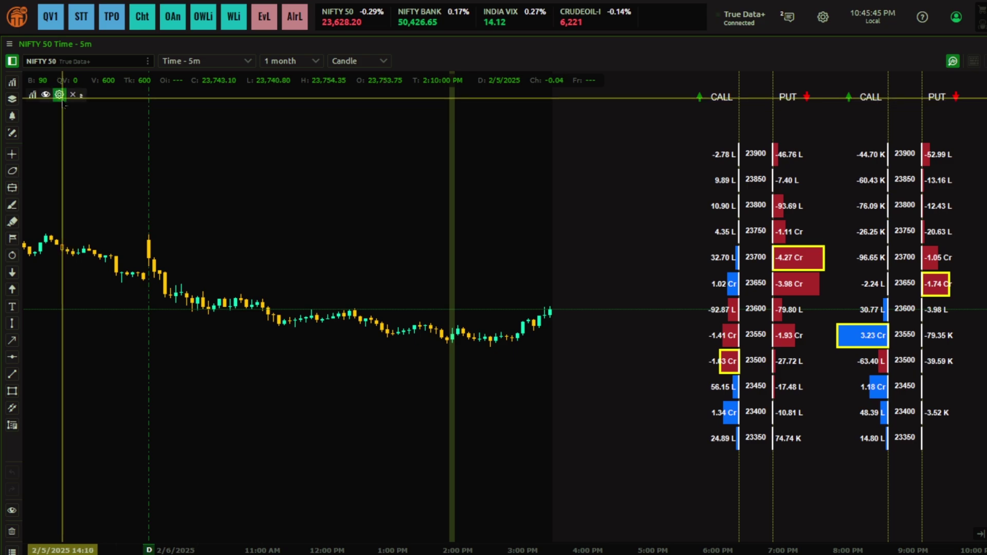
Remove the ODX Profile indicator from the NIFTY 50 5-minute chart
click(74, 95)
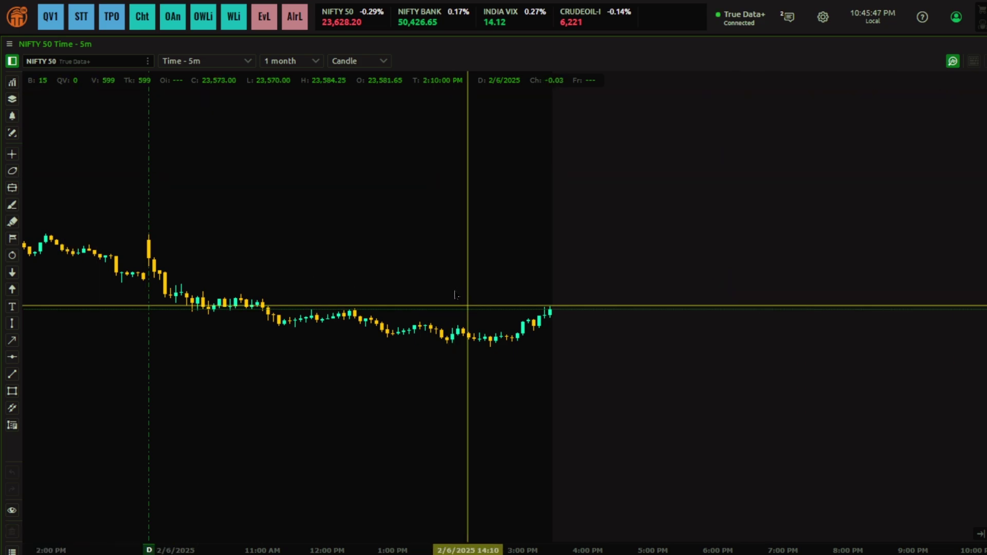
scroll(370, 309, right, 3)
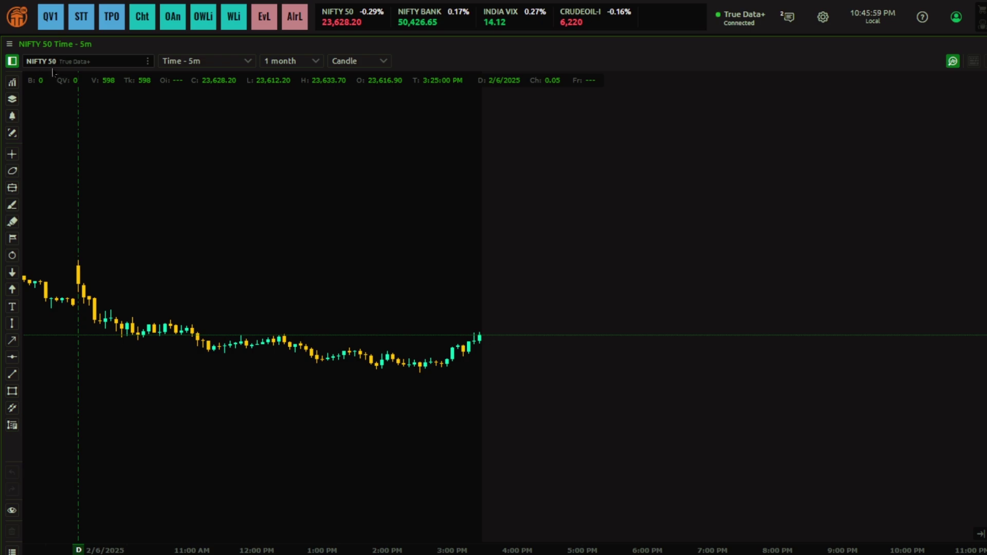
Search the indicator list for 'odx p' to show ODX Profile, with Custom collapsed
click(13, 82)
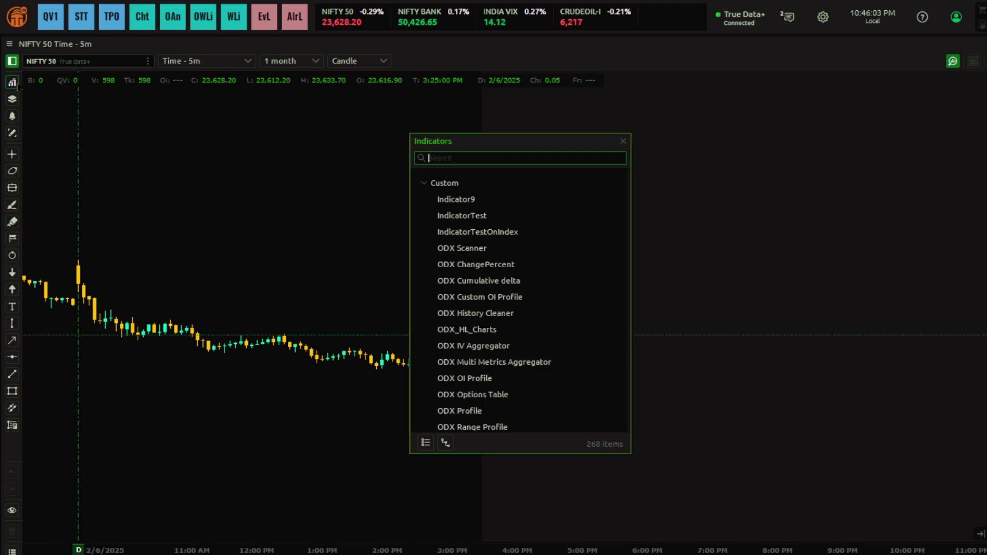
click(464, 185)
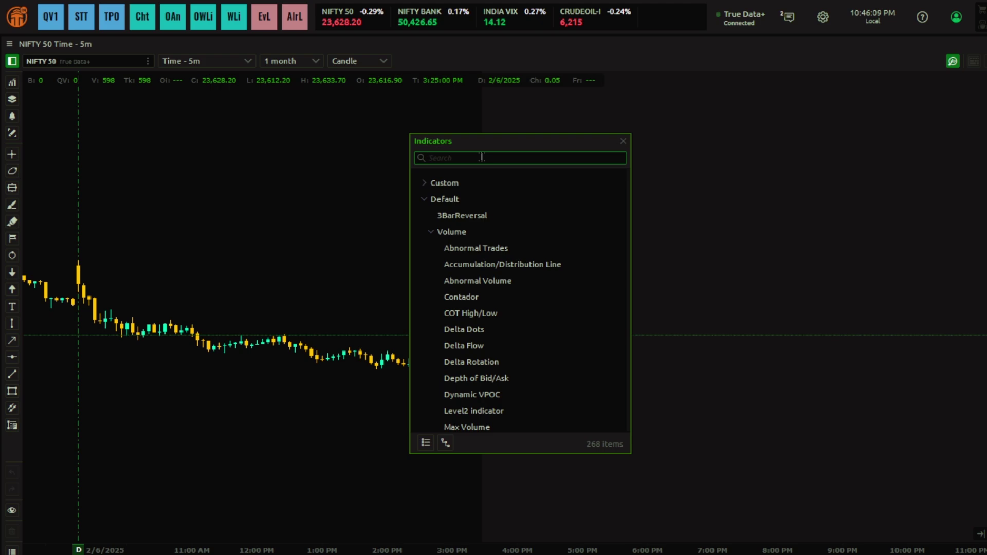
text(odx p[)
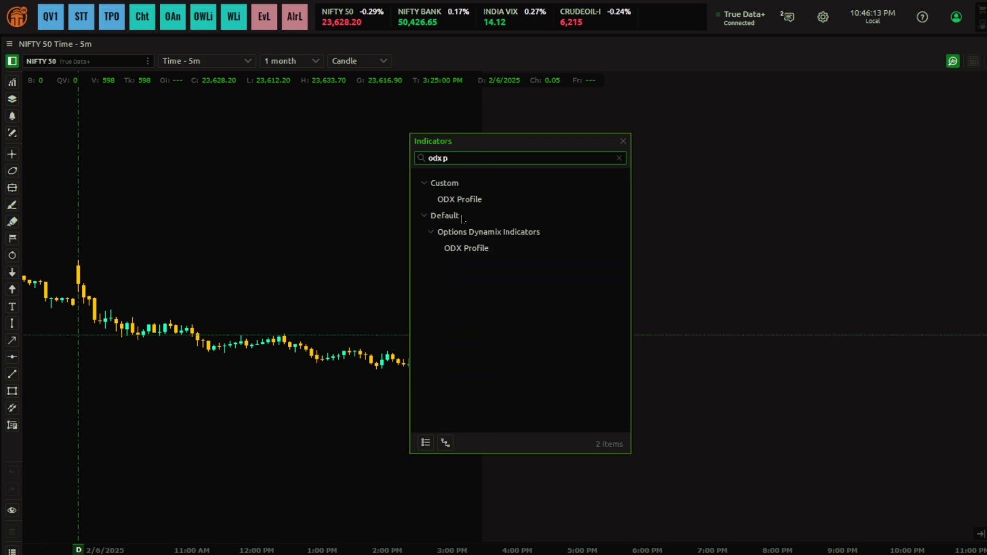
click(424, 184)
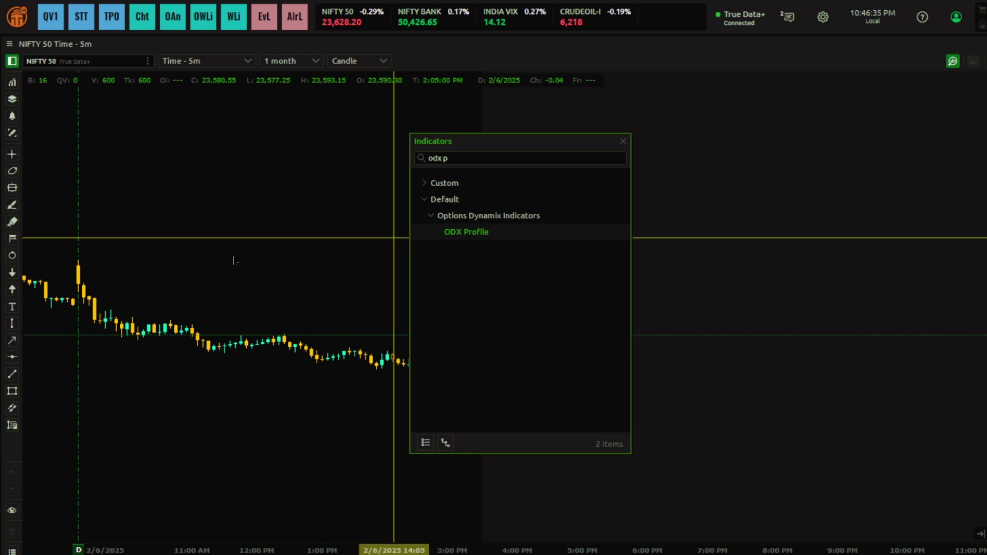
double_click(494, 236)
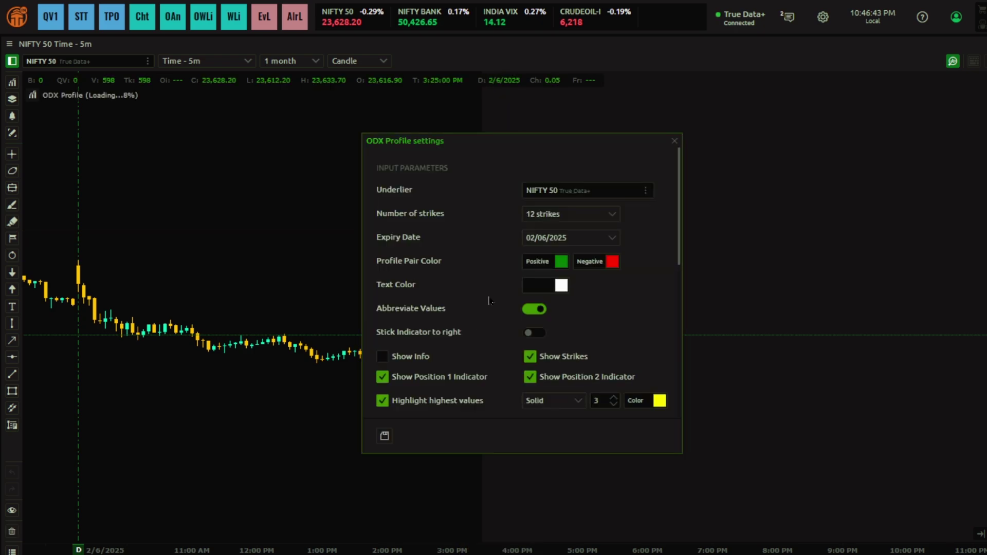
drag(453, 147, 186, 149)
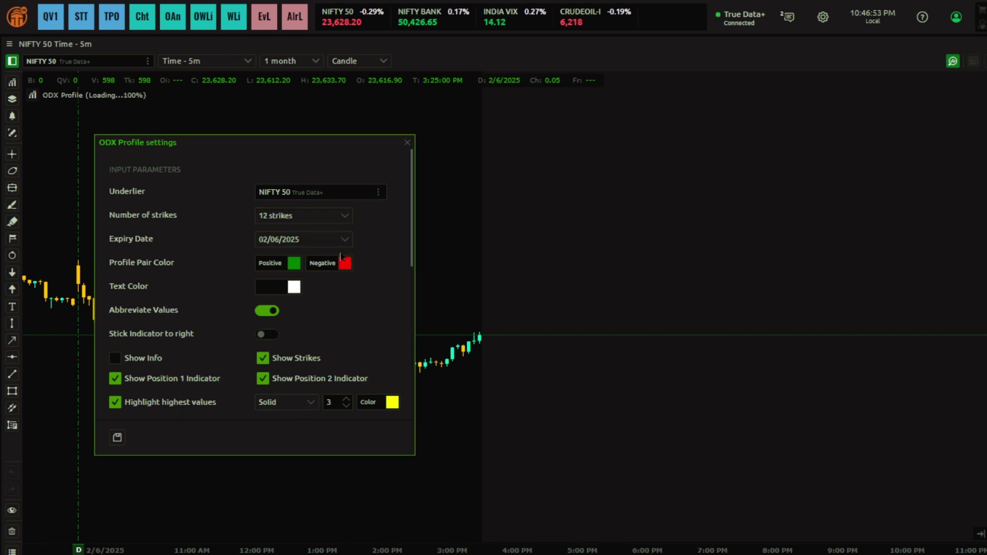
drag(262, 142, 234, 273)
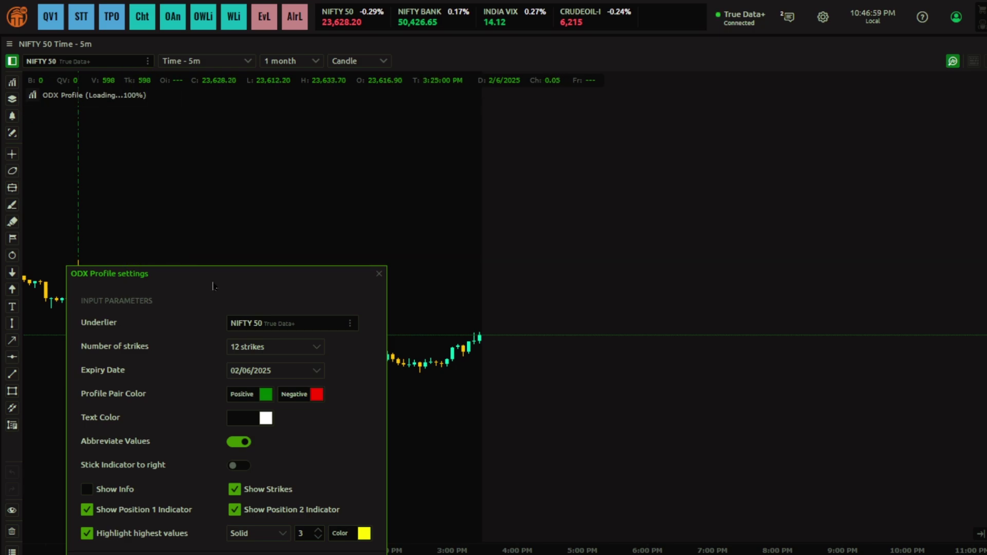
drag(213, 286, 239, 192)
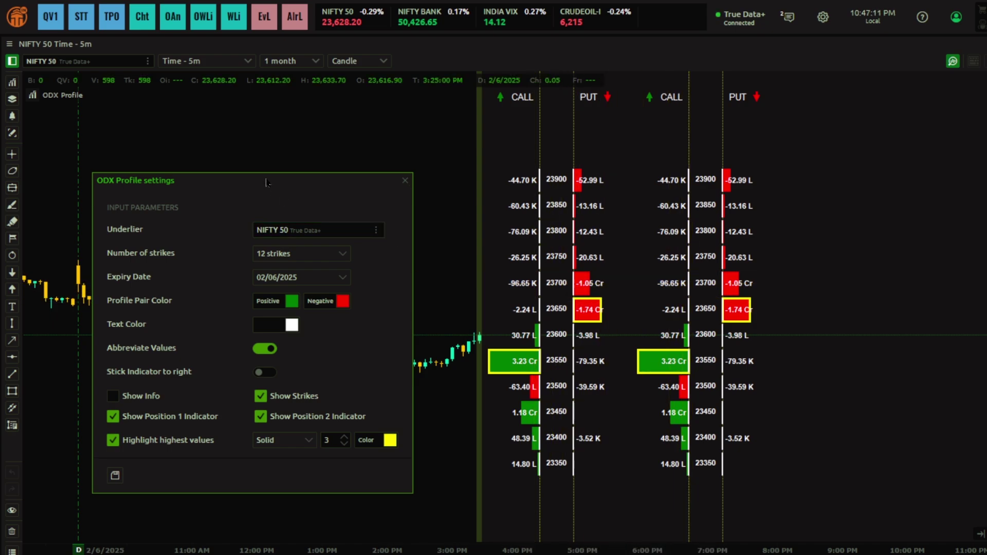
drag(265, 183, 268, 156)
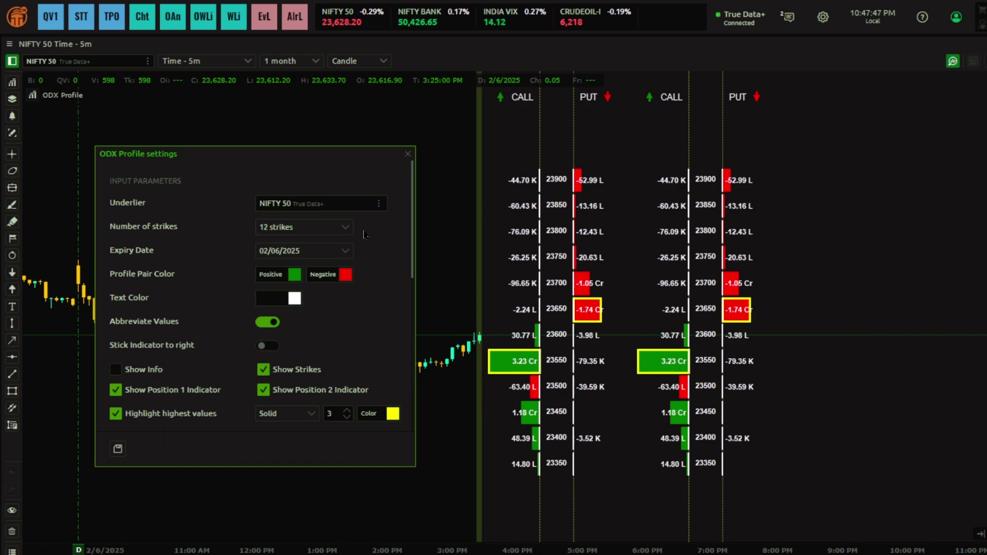
Keep 12 strikes with Stick Indicator to right off, close settings, and pan to earlier candles
click(314, 227)
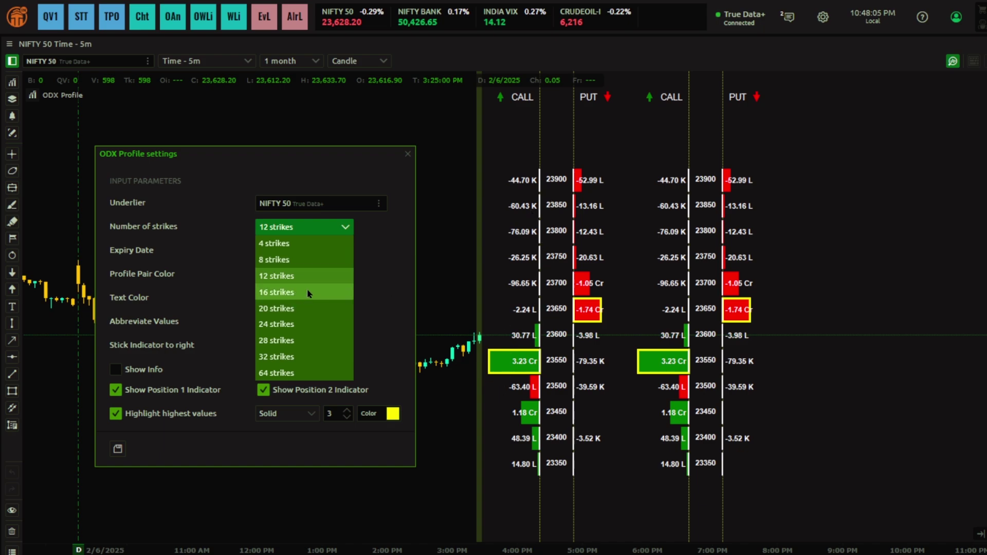
click(194, 251)
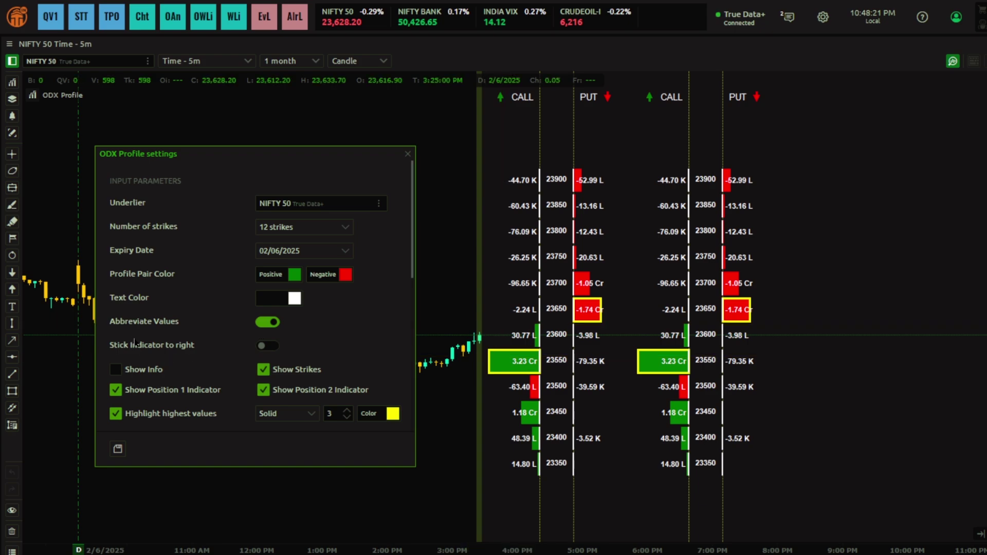
click(273, 348)
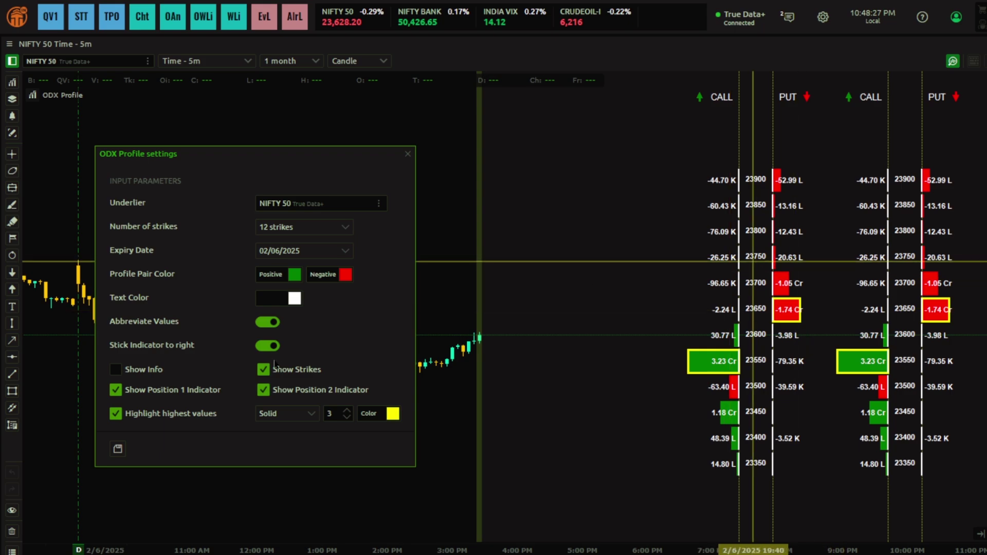
click(265, 346)
click(408, 154)
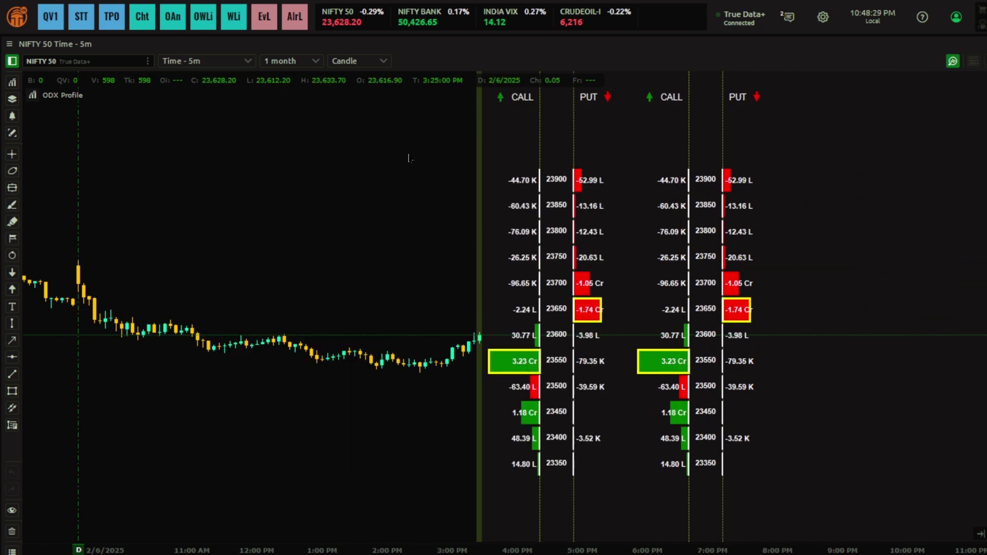
drag(399, 291, 445, 366)
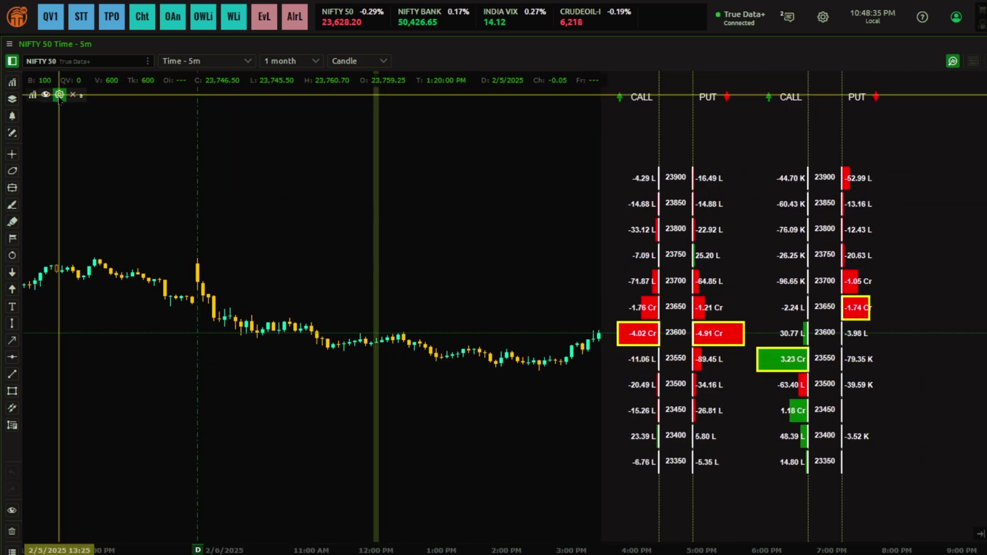
Set the first profile on an earlier candle, then reopen settings and pin both profiles right
click(57, 100)
double_click(346, 366)
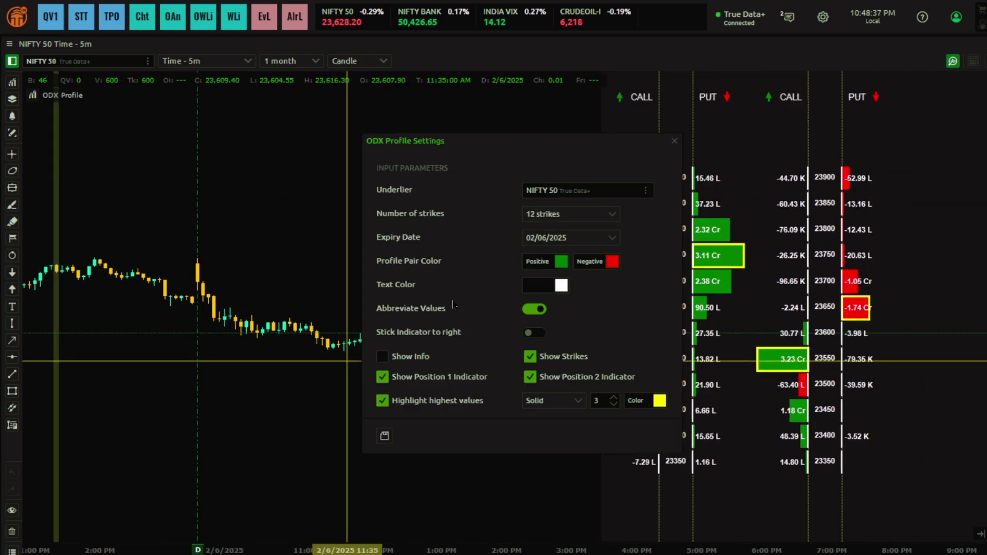
drag(476, 155, 238, 170)
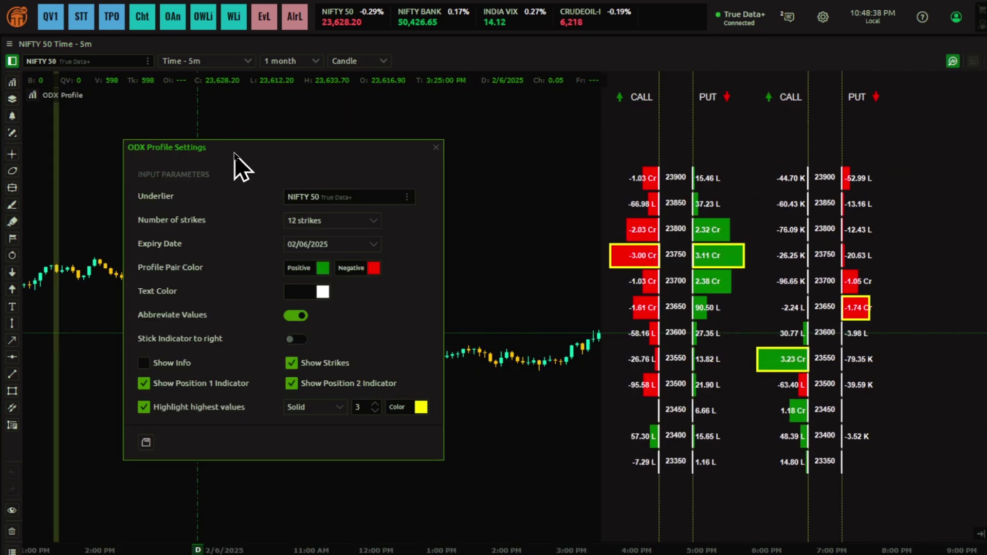
click(295, 339)
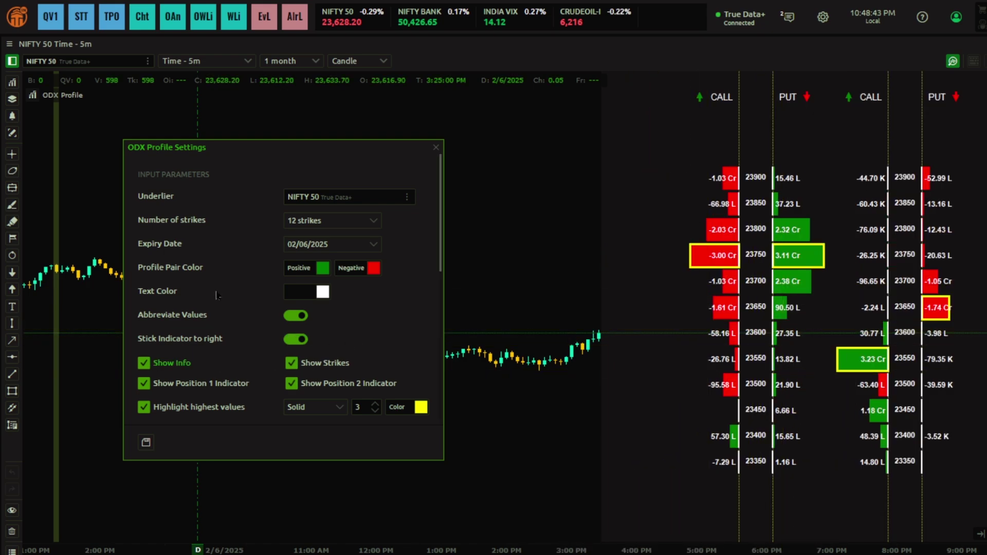
drag(349, 153, 322, 302)
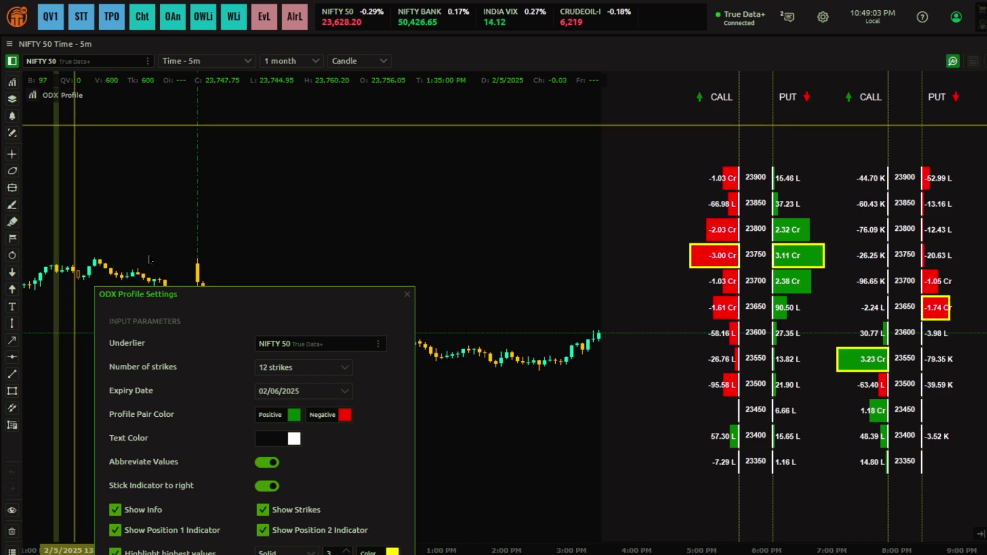
drag(253, 295, 268, 179)
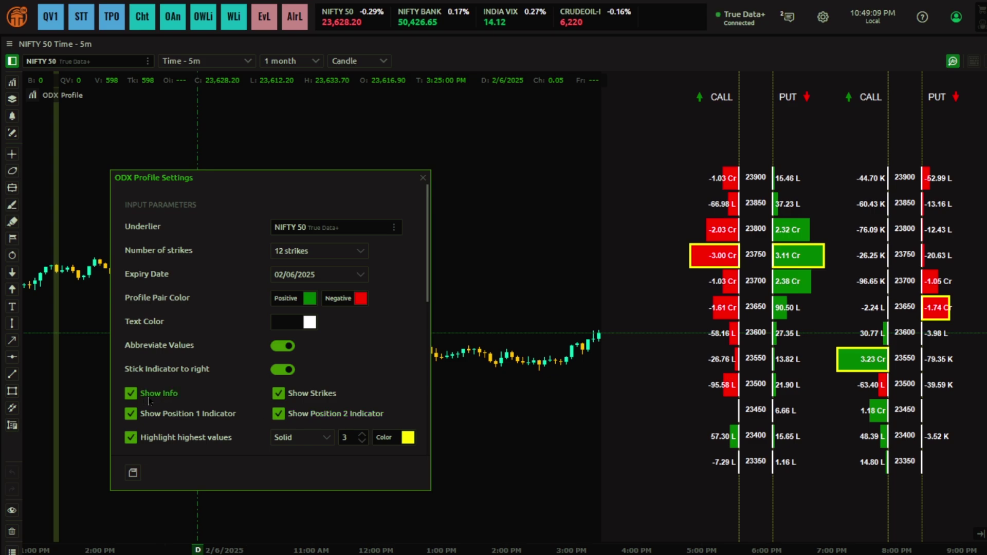
click(297, 399)
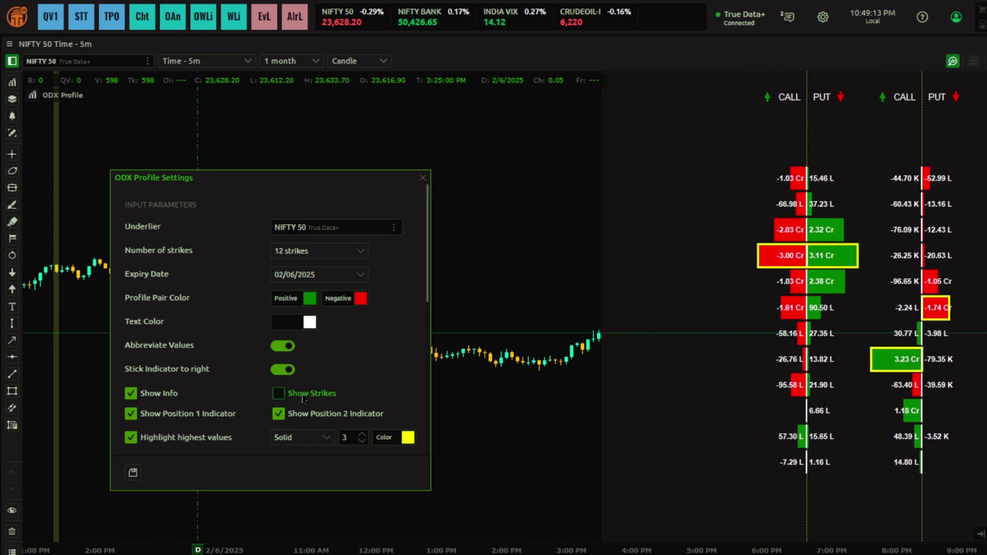
click(303, 396)
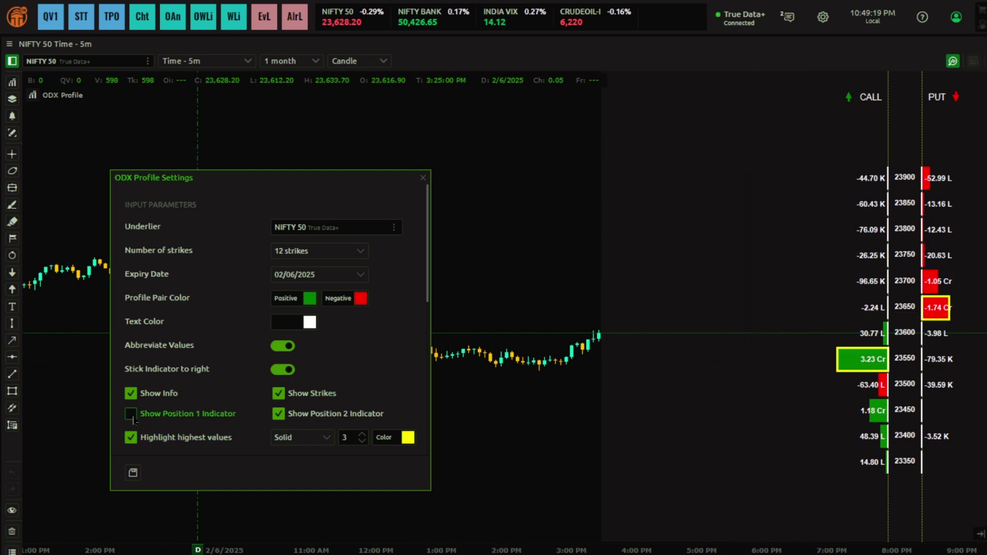
click(278, 415)
click(278, 414)
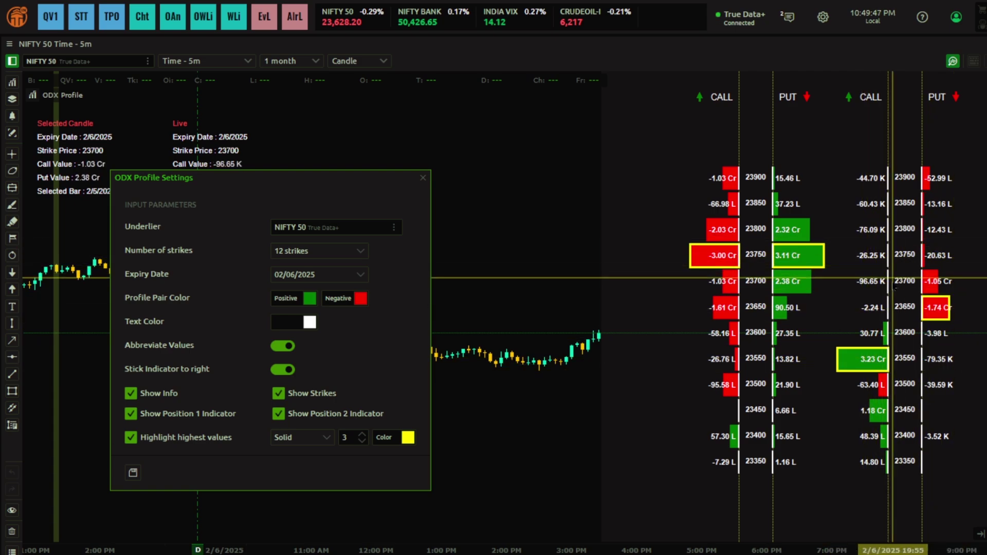
Turn on Highlight threshold values in ODX Profile settings, with threshold 10 in Crores
drag(317, 185, 324, 145)
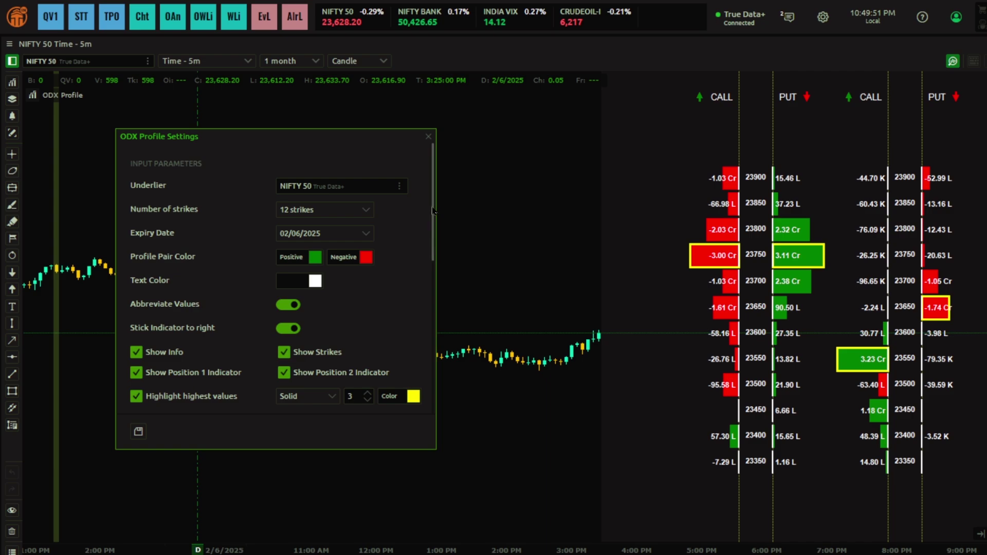
drag(432, 234, 433, 257)
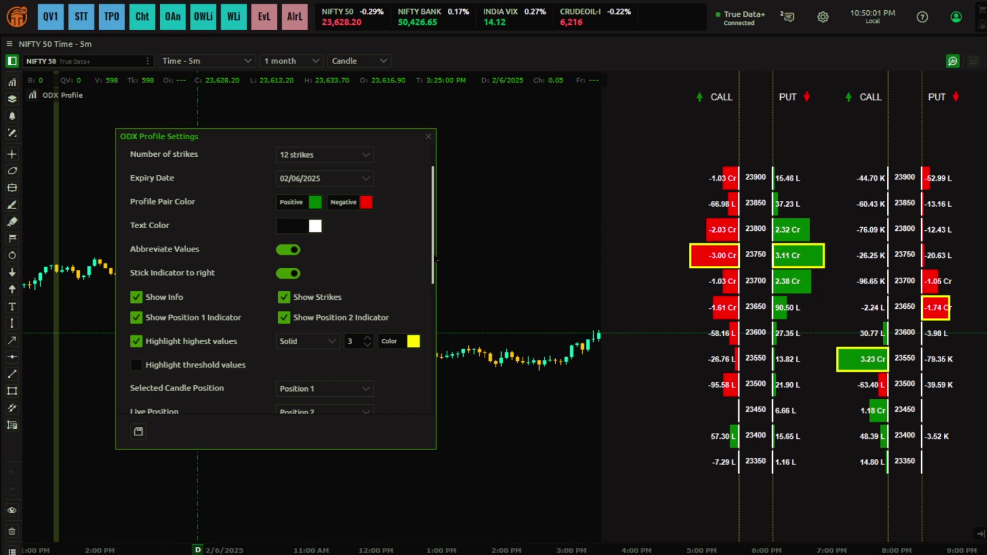
scroll(382, 292, down, 1)
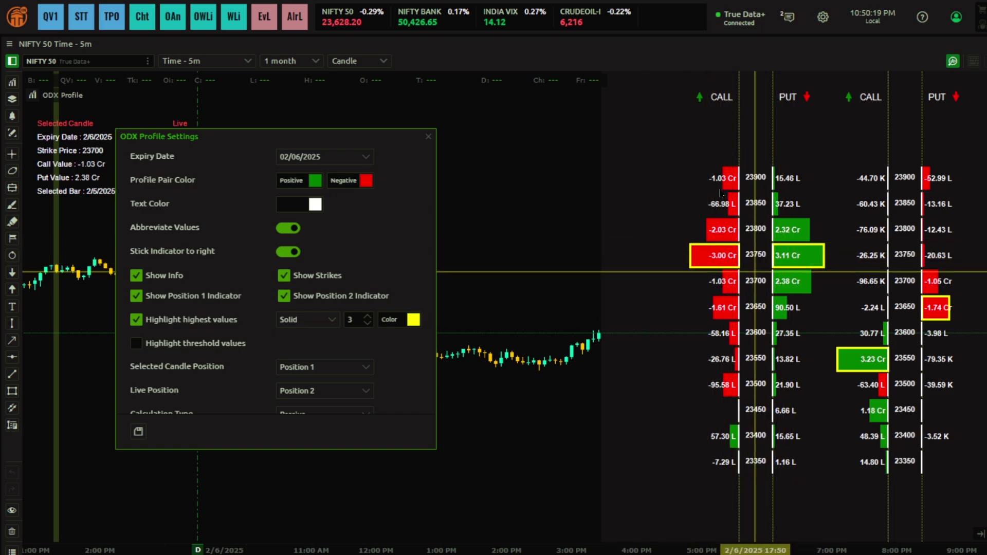
click(136, 344)
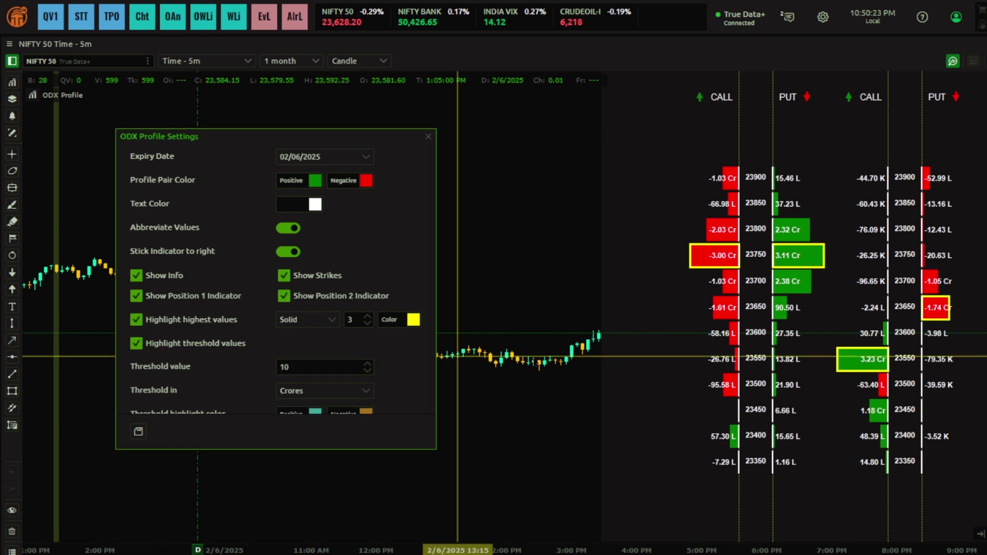